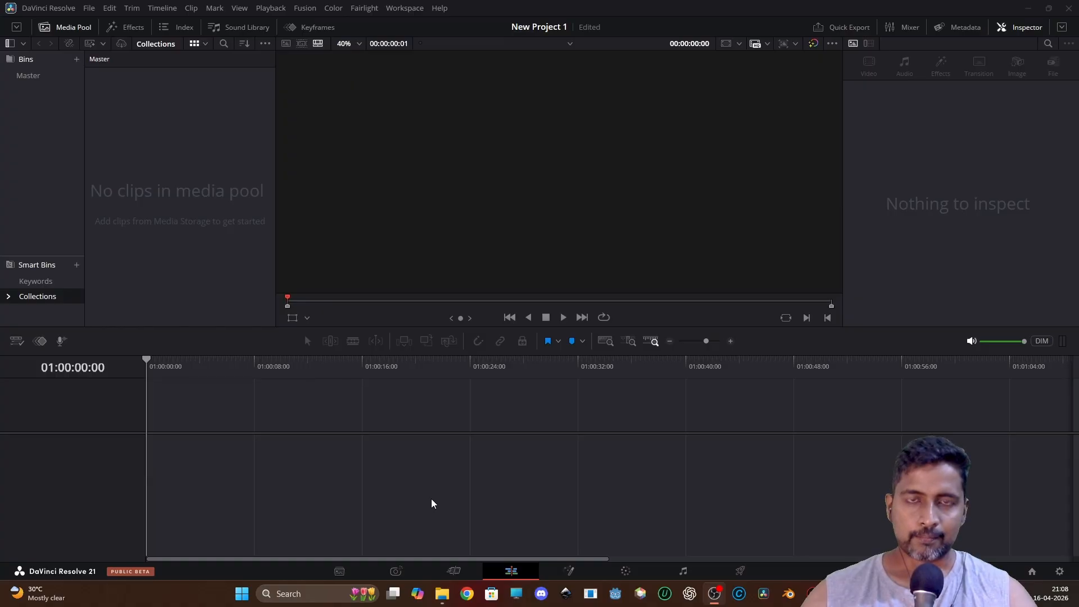
Switch to the Photo page and browse the album's photos, returning to DSC00737.ARW.
left_click(394, 573)
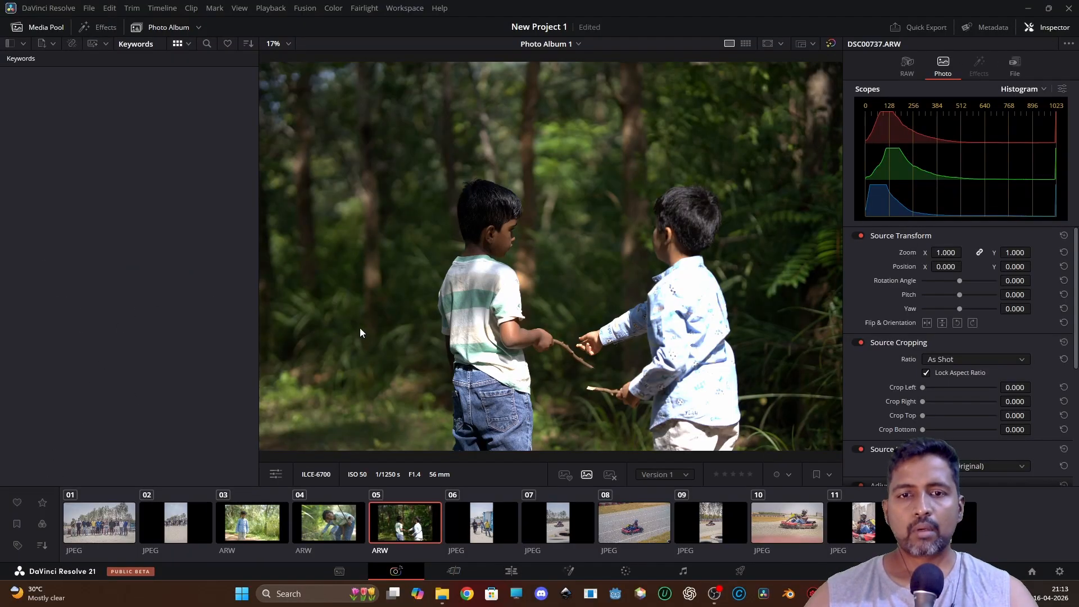
left_click(323, 522)
left_click(401, 527)
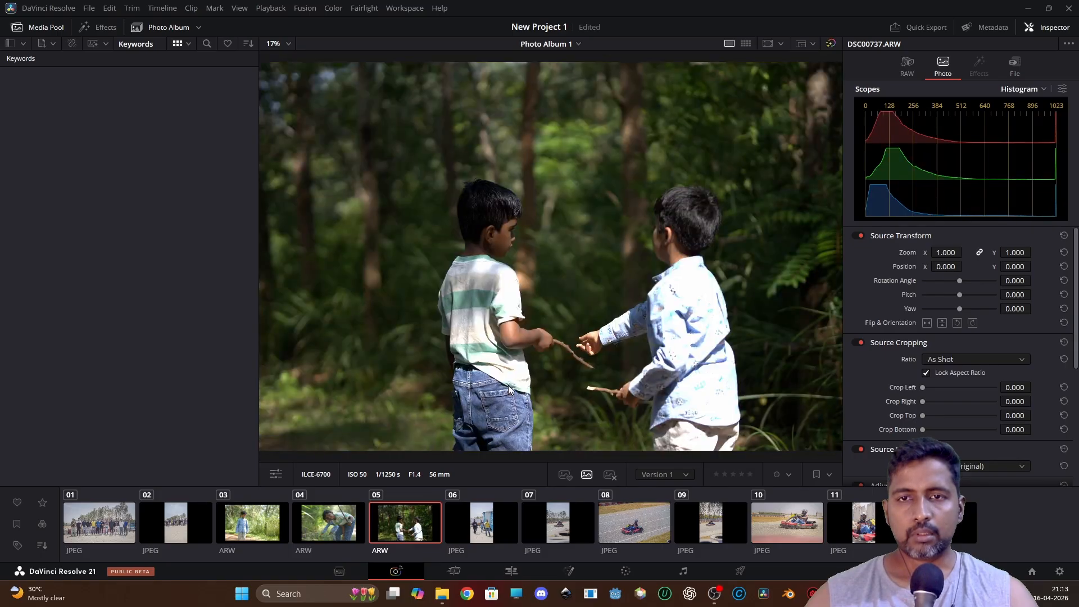
left_click(487, 518)
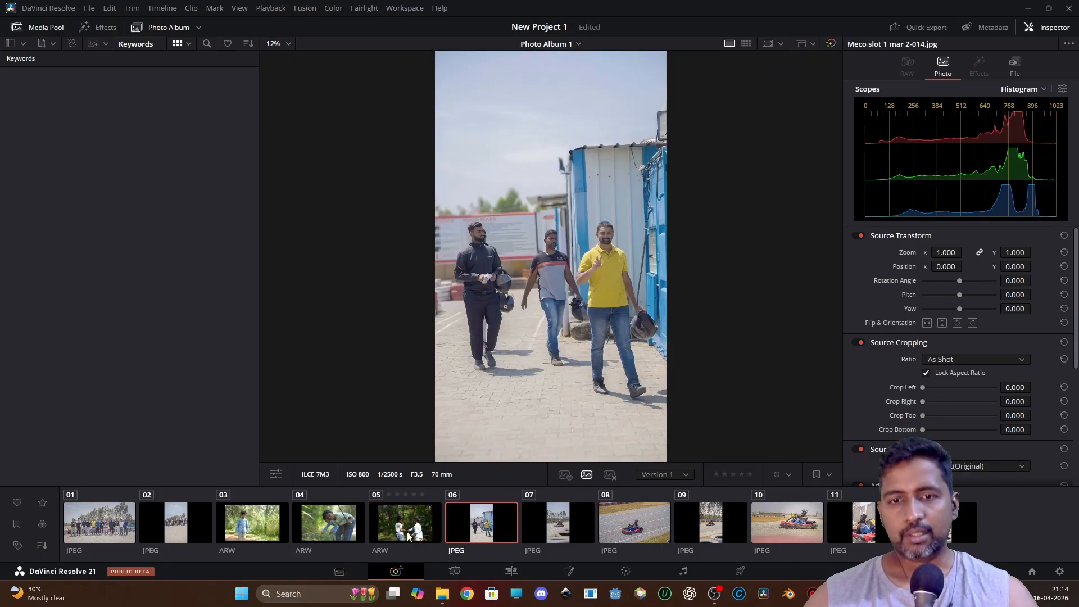
key("Left")
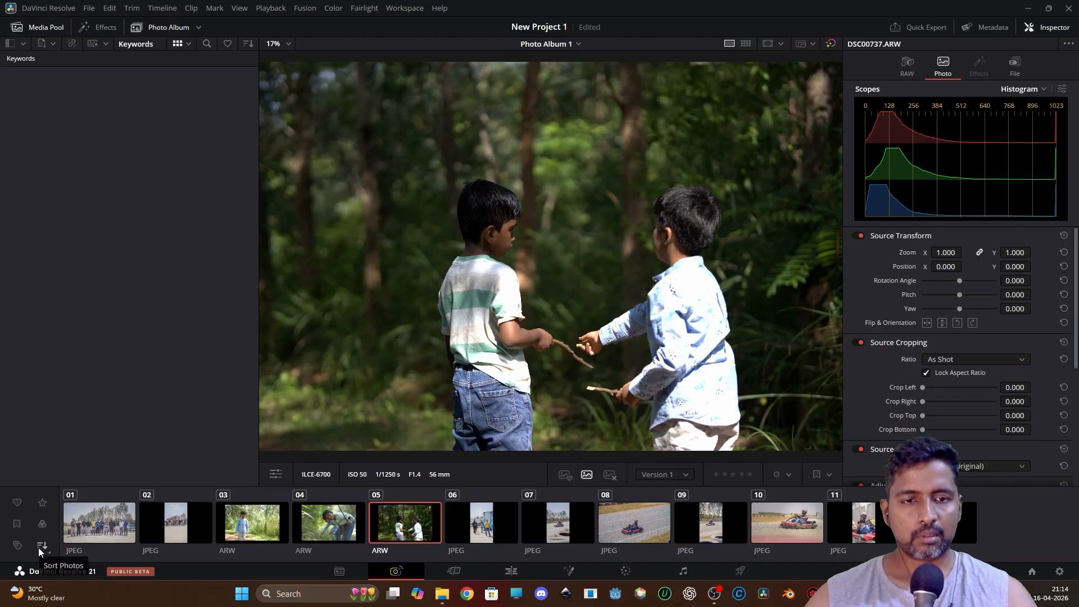
Examine the photo's thumbnail context menu, including the LUT and Generate LUT options, then reselect the photo.
right_click(417, 525)
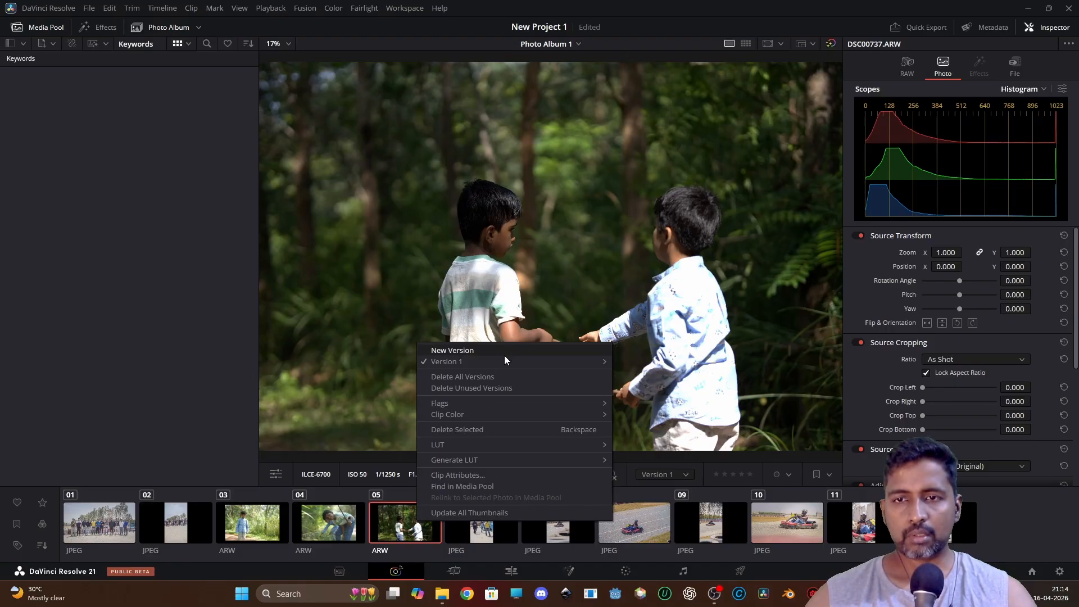
mouse_move(504, 359)
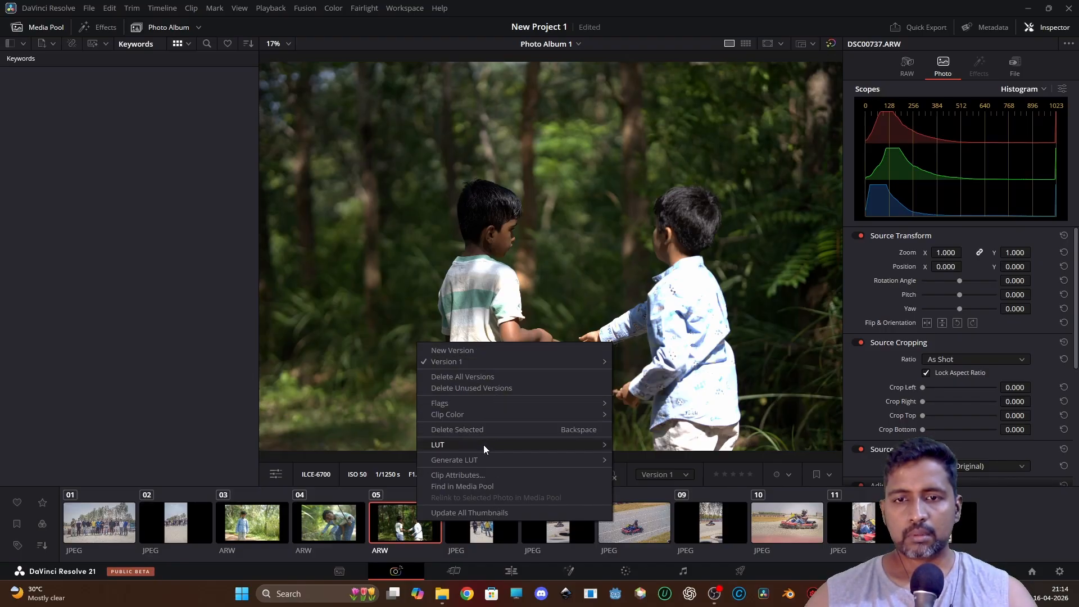
left_click(170, 379)
right_click(413, 534)
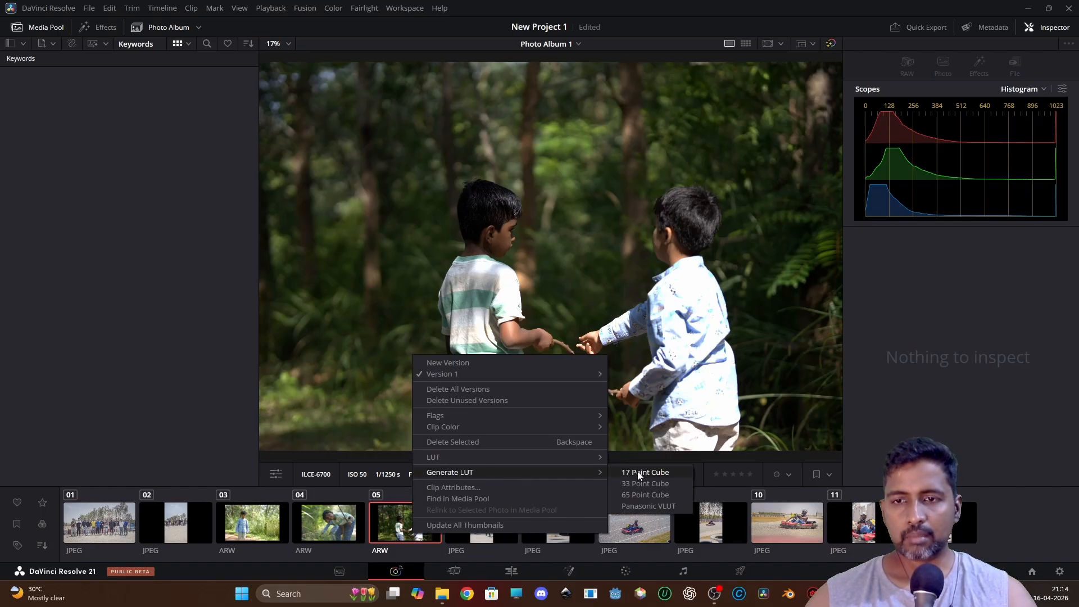
left_click(167, 341)
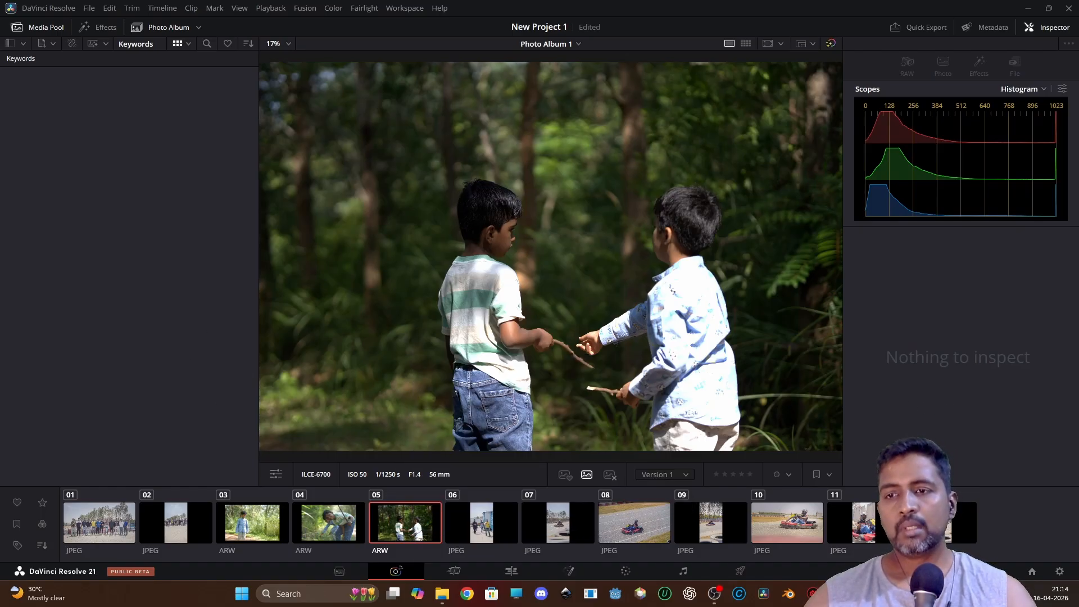
left_click(412, 525)
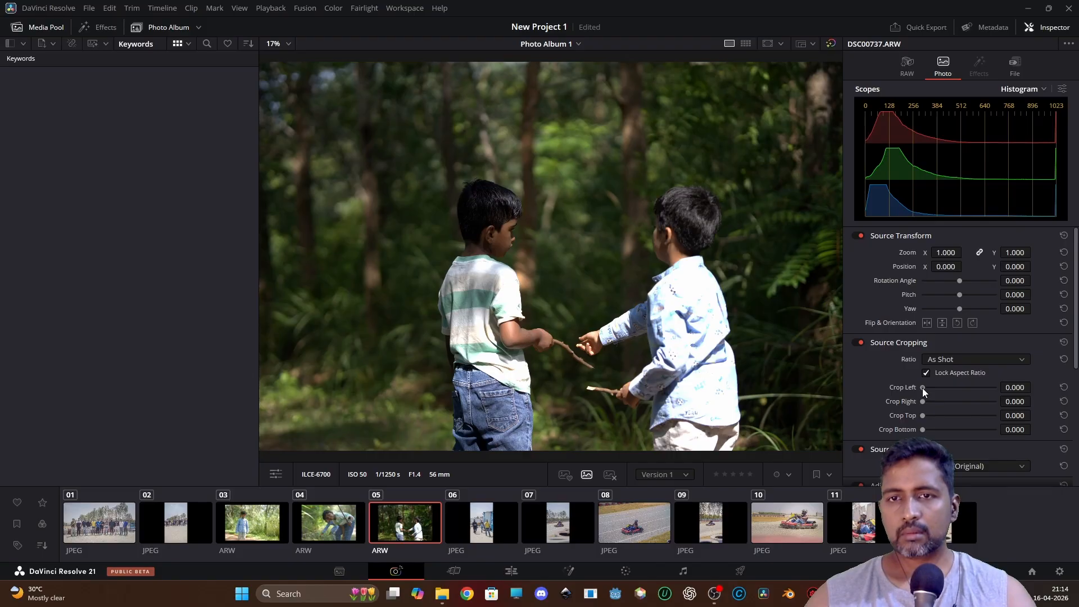
Try rotating the photo with the Rotation Angle, then undo the rotation.
mouse_move(923, 388)
left_mouse_down()
mouse_move(932, 388)
mouse_move(918, 388)
left_mouse_up()
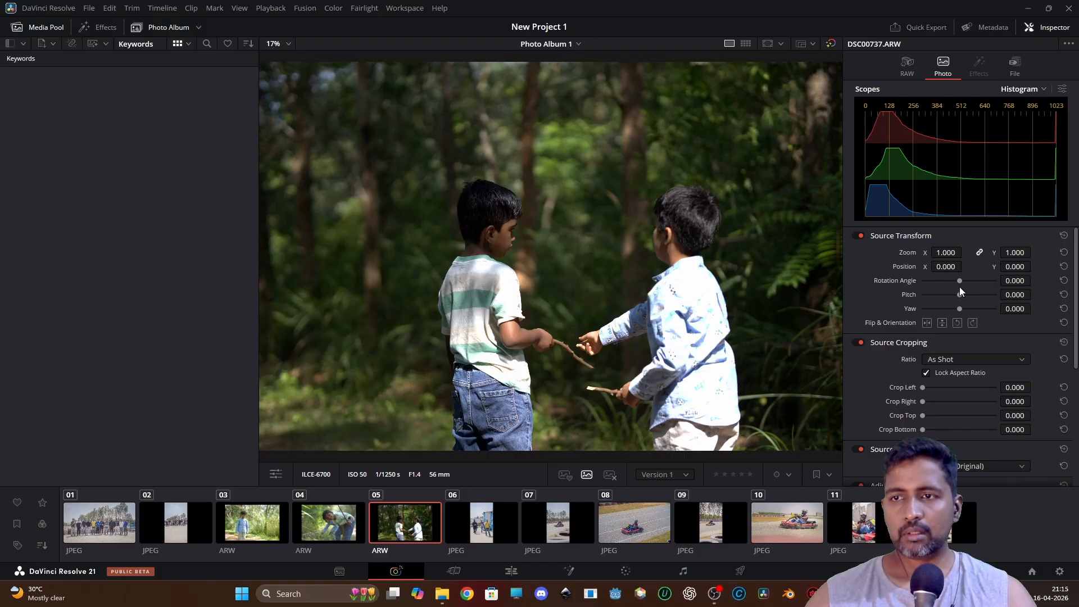
left_click_drag(960, 281, 974, 282)
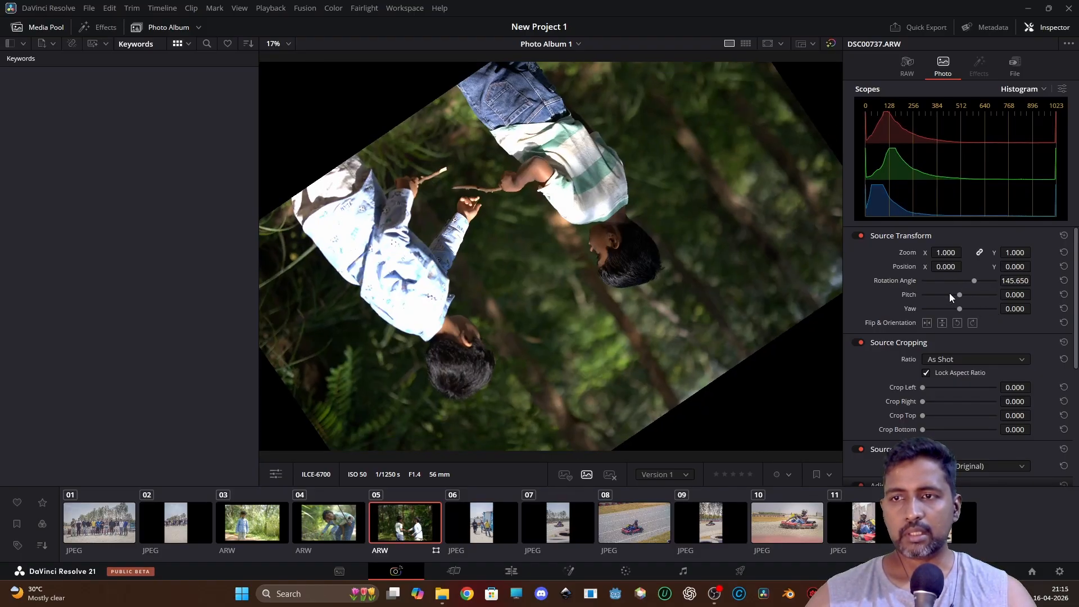
key("ctrl+z")
Raise the Temp adjustment of DSC00737.ARW to 213.7.
scroll(944, 404, "down", 3)
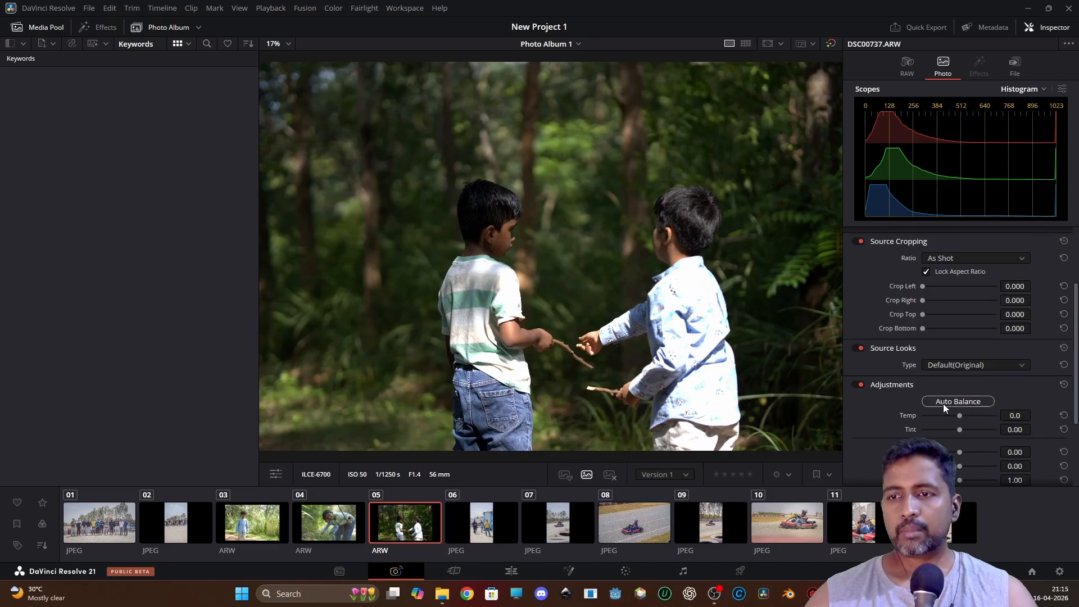
scroll(944, 403, "down", 2)
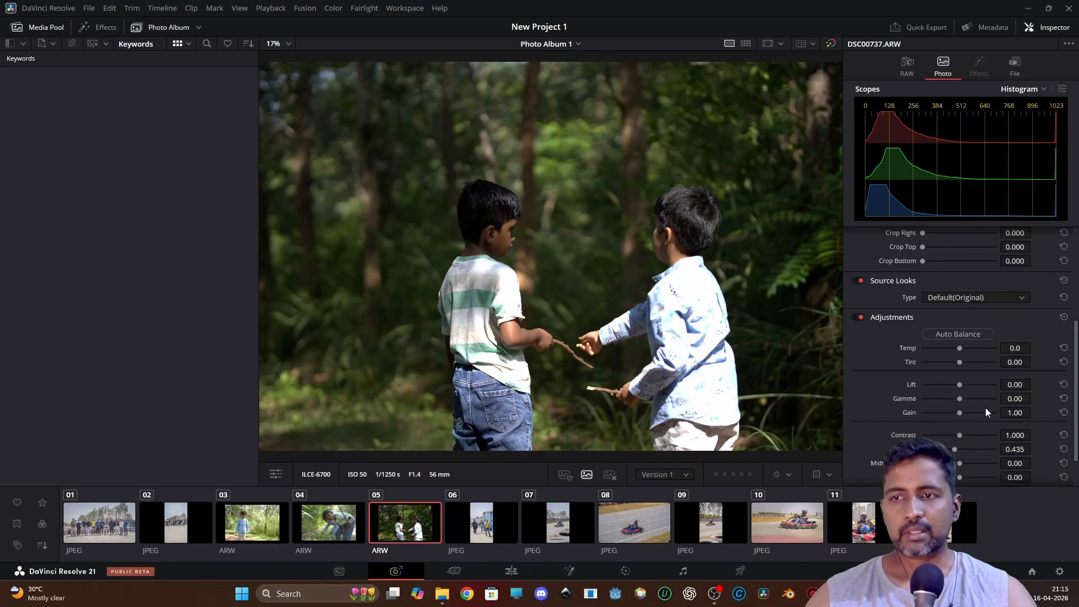
scroll(884, 375, "down", 2)
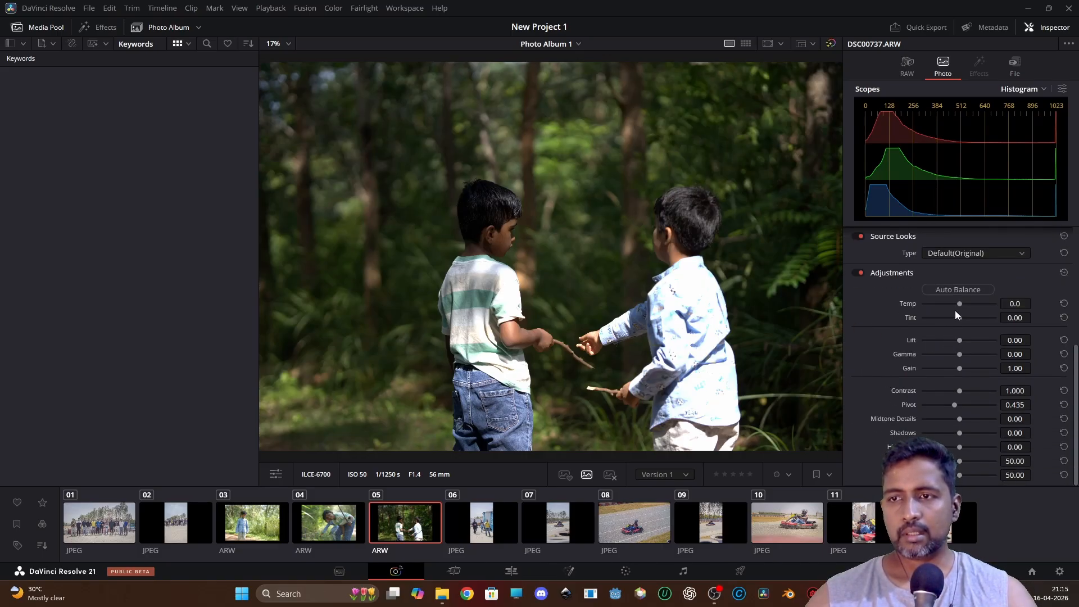
left_click_drag(959, 302, 961, 303)
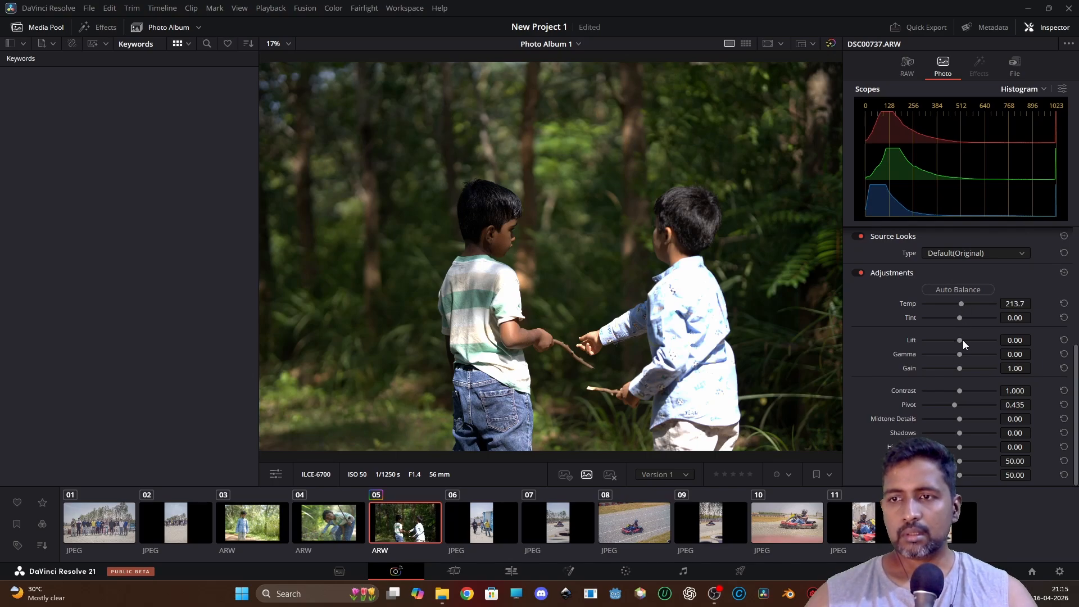
Try adjusting Lift, Gain, Contrast and Hue, resetting each back to its default value.
left_click_drag(962, 339, 928, 338)
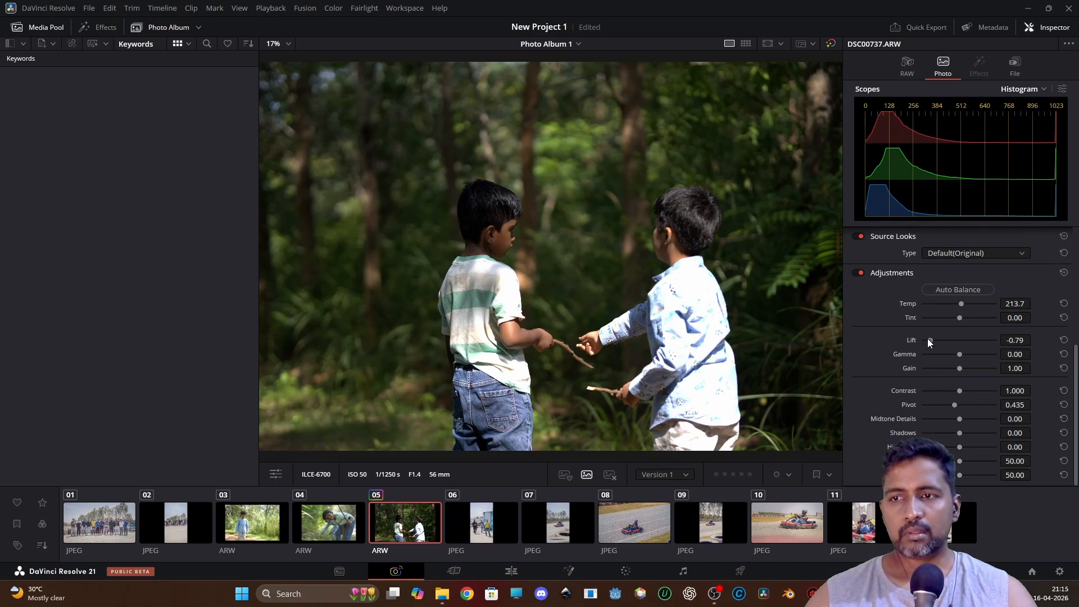
double_click(907, 339)
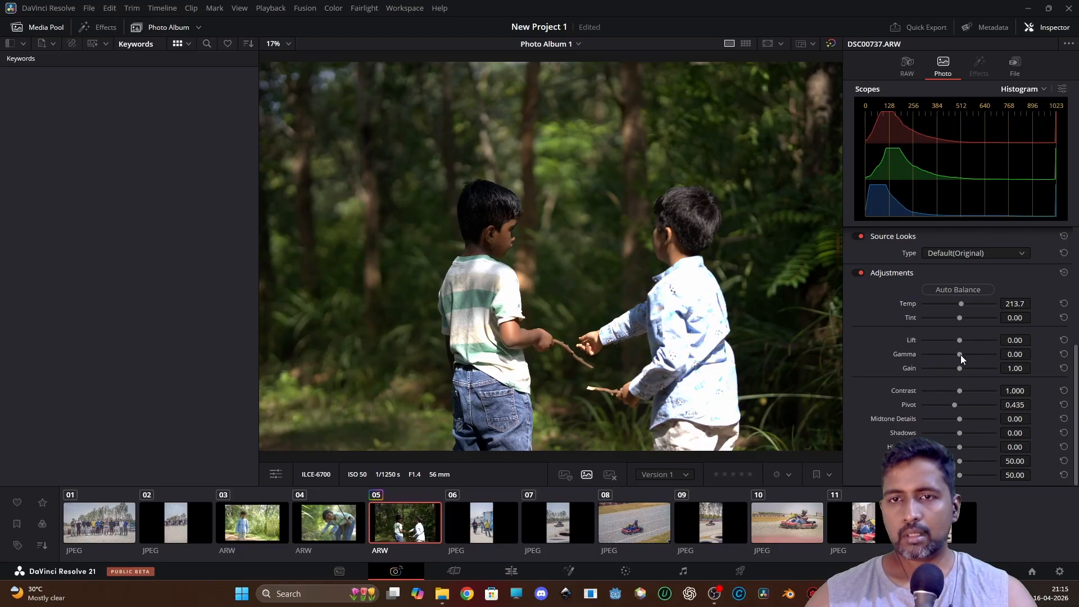
mouse_move(960, 355)
left_mouse_down()
mouse_move(997, 356)
mouse_move(948, 355)
left_mouse_up()
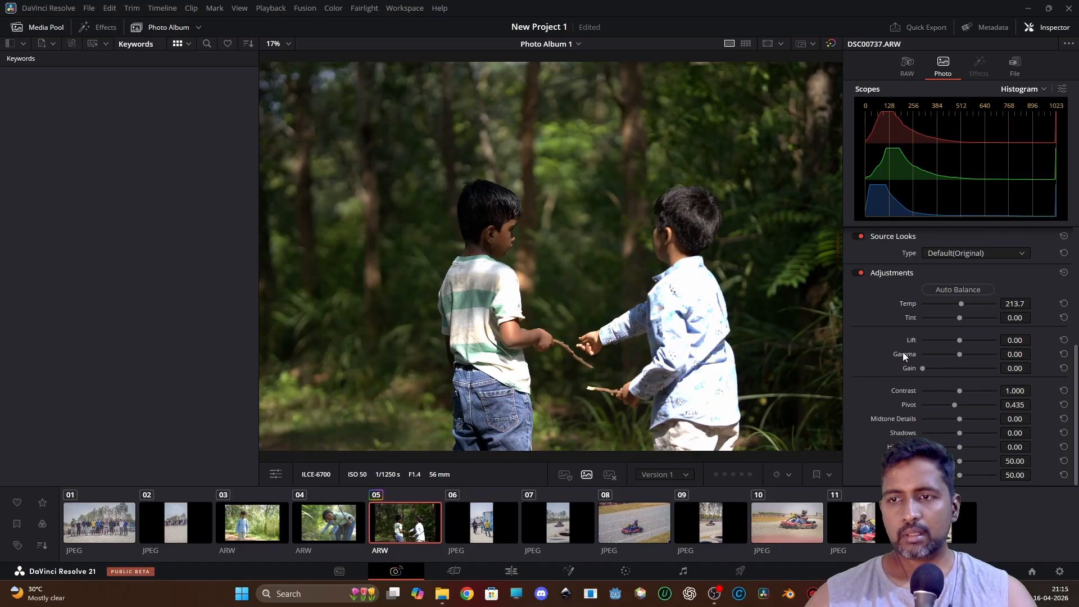
double_click(908, 369)
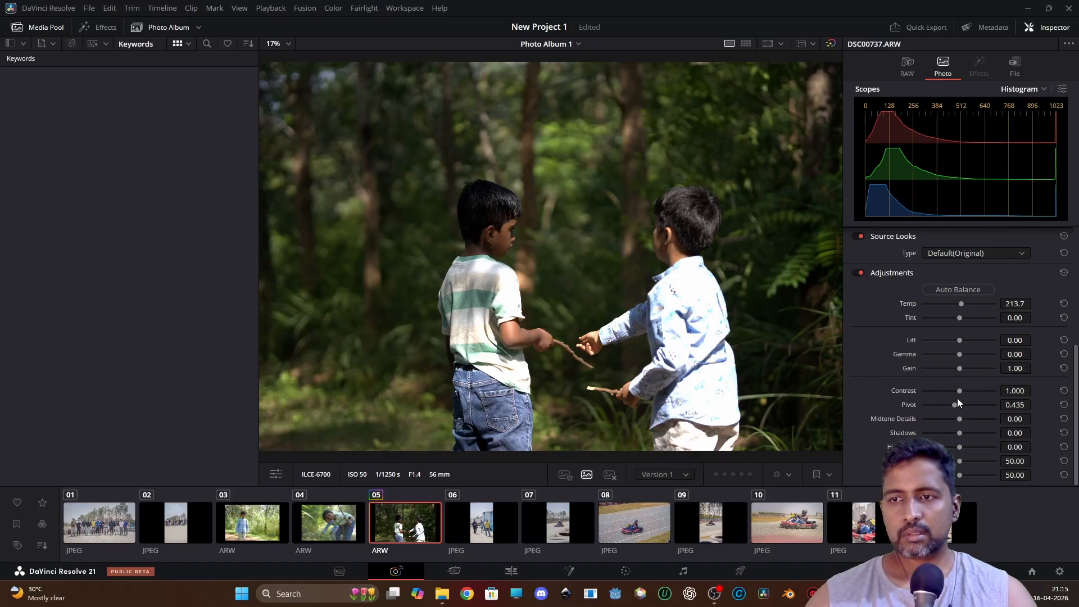
left_click_drag(960, 391, 1027, 390)
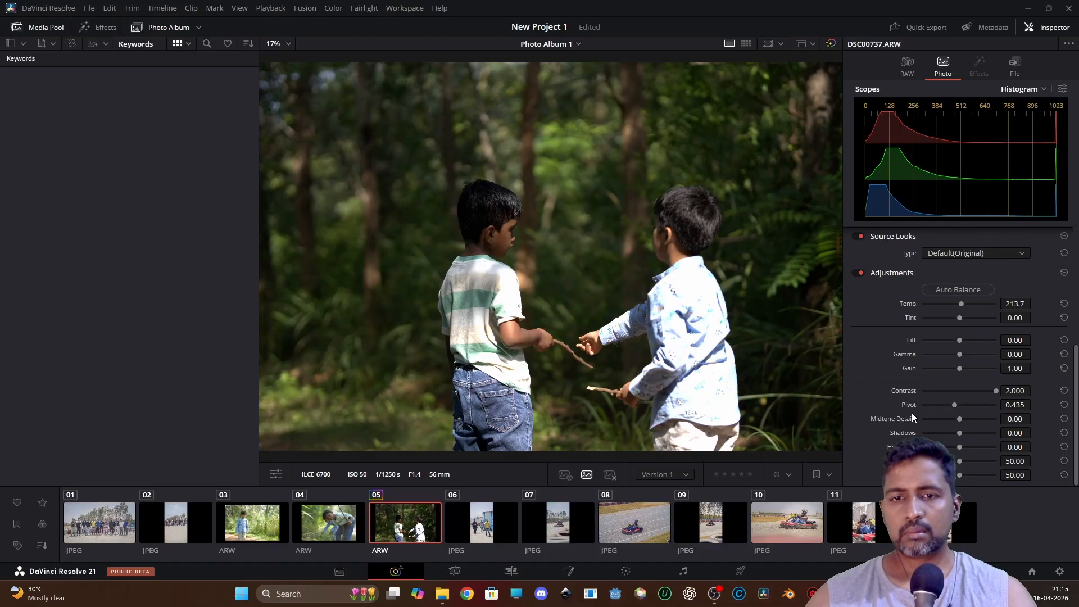
double_click(908, 389)
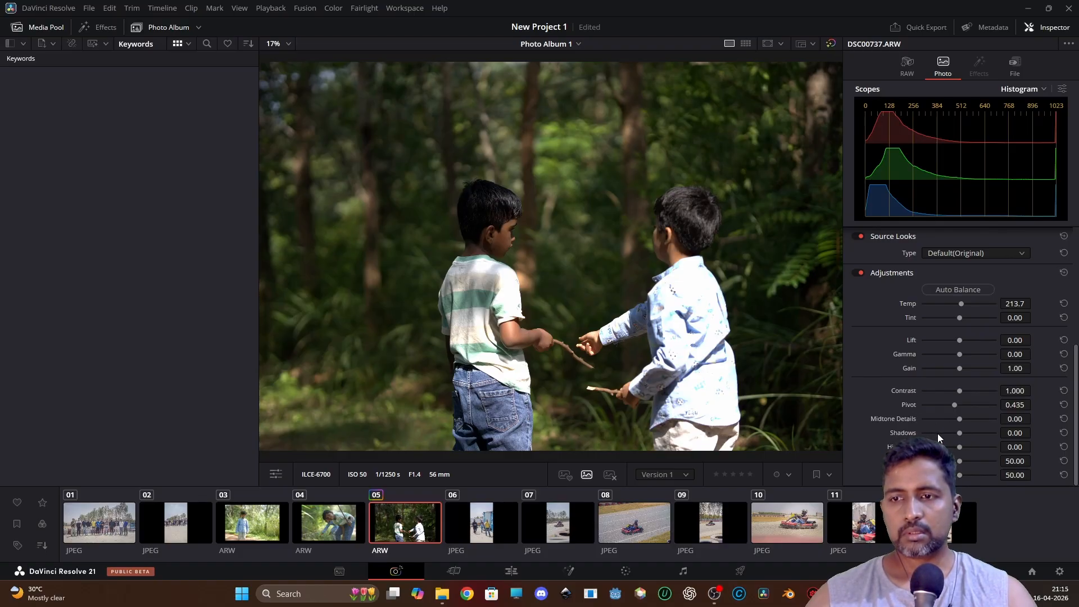
left_click_drag(959, 475, 1021, 474)
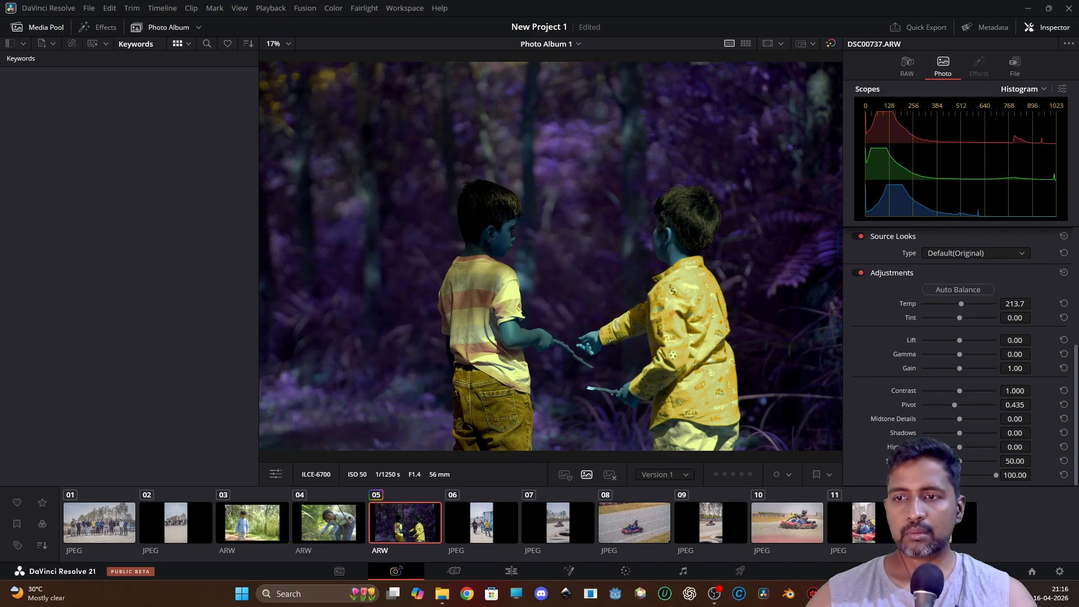
double_click(910, 475)
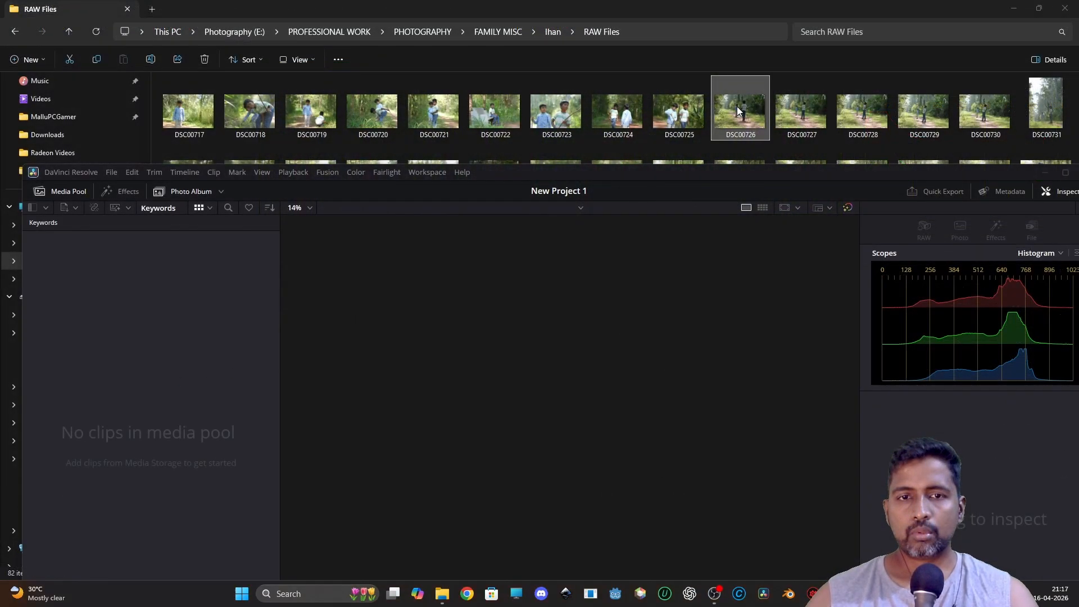
Import DSC00726 from the RAW Files folder into a new photo album and maximize the window.
left_click_drag(737, 107, 165, 359)
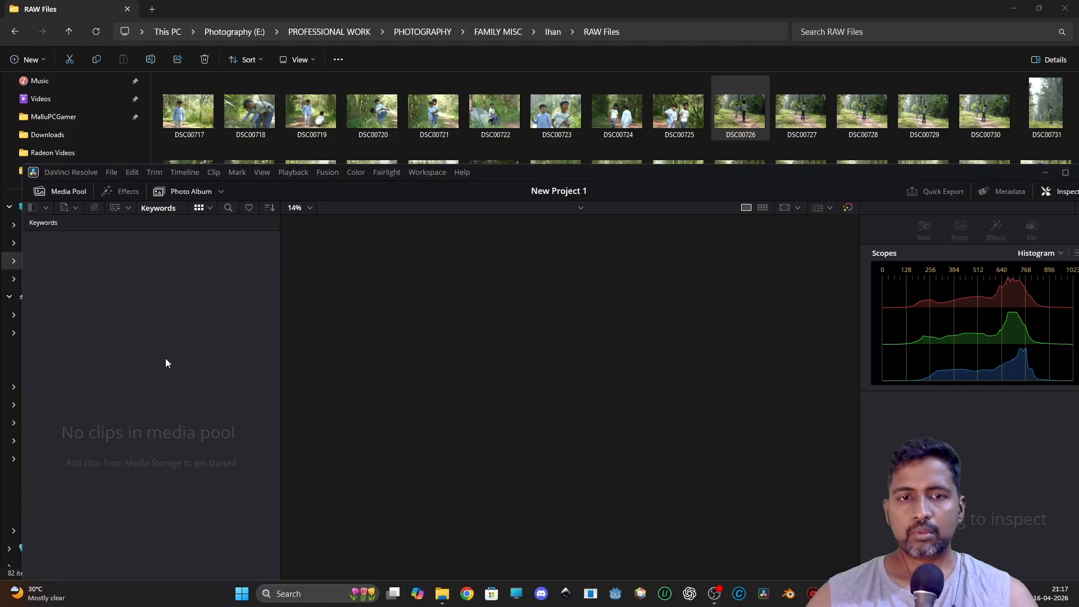
left_click_drag(645, 168, 837, 123)
left_click_drag(740, 128, 180, 43)
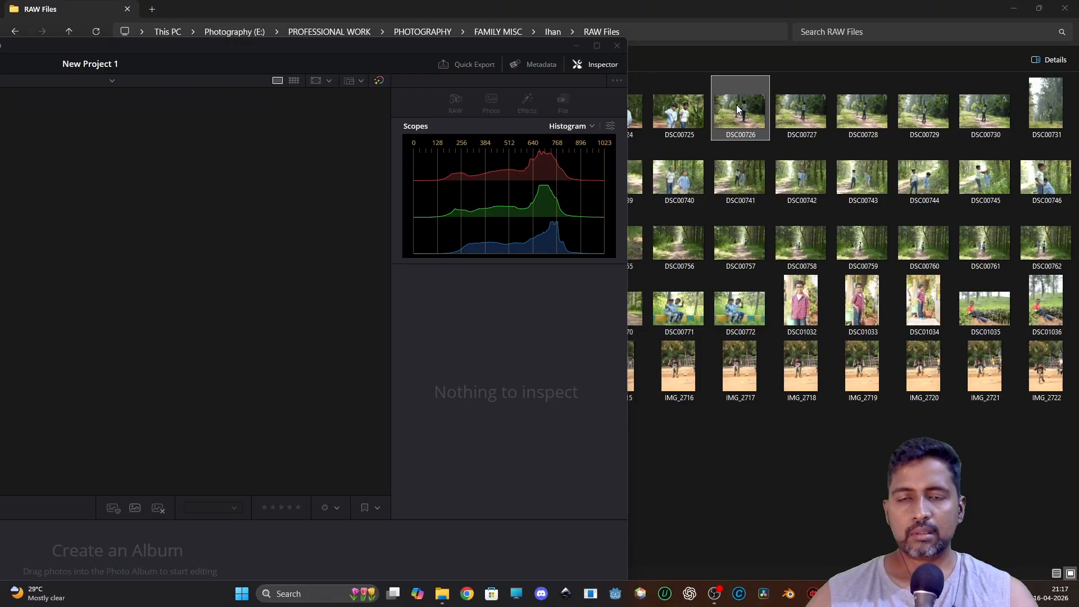
left_click_drag(737, 104, 395, 547)
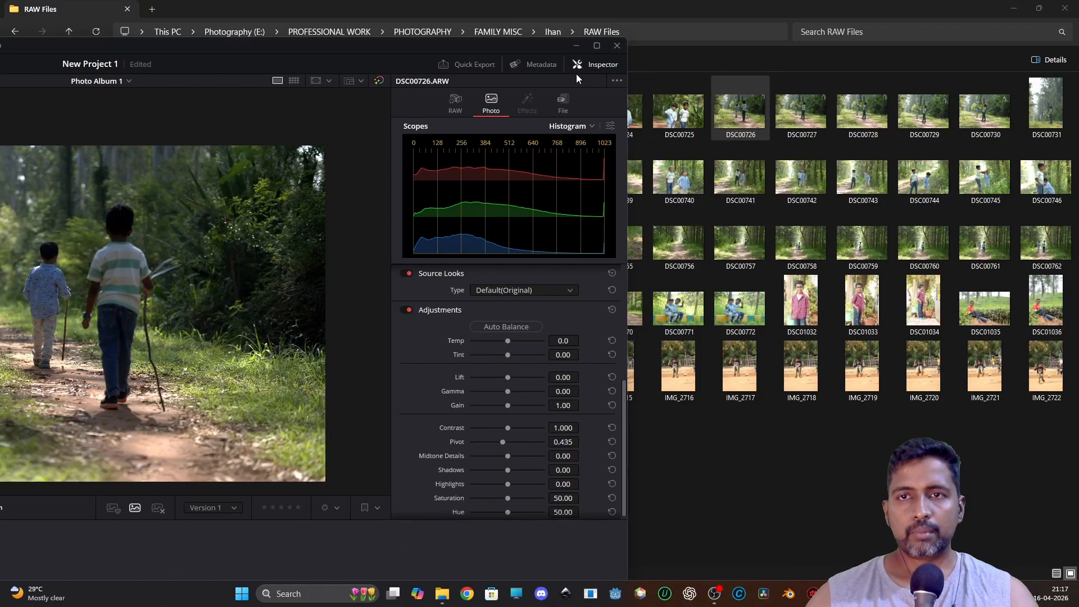
left_click(597, 46)
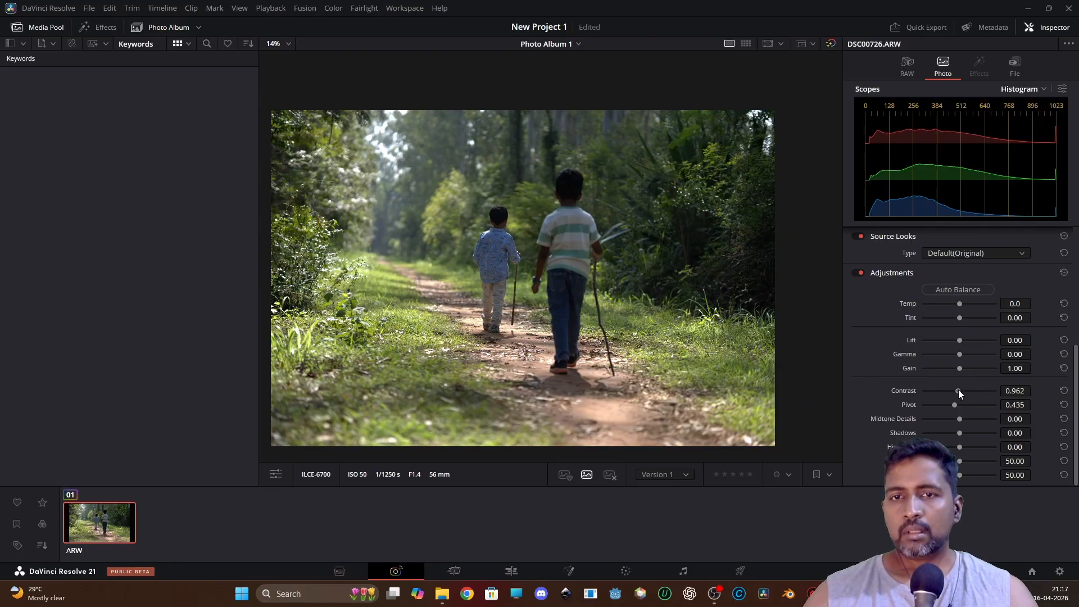
Try adjusting Contrast and Gain, then reset Contrast, Gain and Lift to their defaults.
mouse_move(959, 390)
left_mouse_down()
mouse_move(979, 389)
mouse_move(968, 391)
left_mouse_up()
double_click(907, 391)
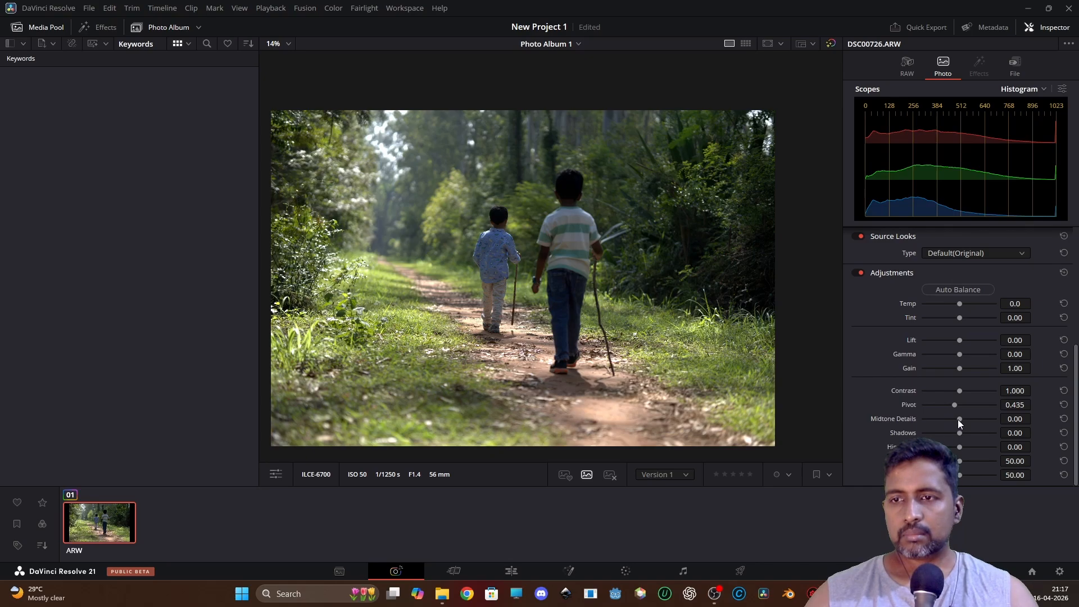
left_click_drag(958, 370, 986, 342)
double_click(914, 368)
double_click(909, 340)
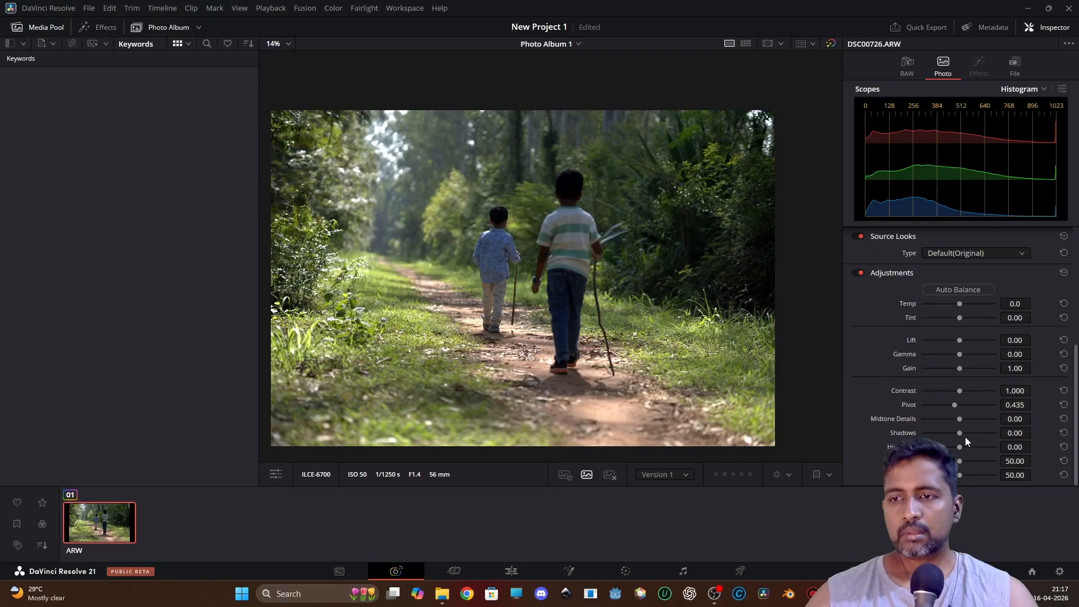
Set Shadows to 63.36 and Midtone Details to 5.34.
mouse_move(963, 433)
left_mouse_down()
mouse_move(1013, 432)
mouse_move(974, 437)
mouse_move(983, 437)
left_mouse_up()
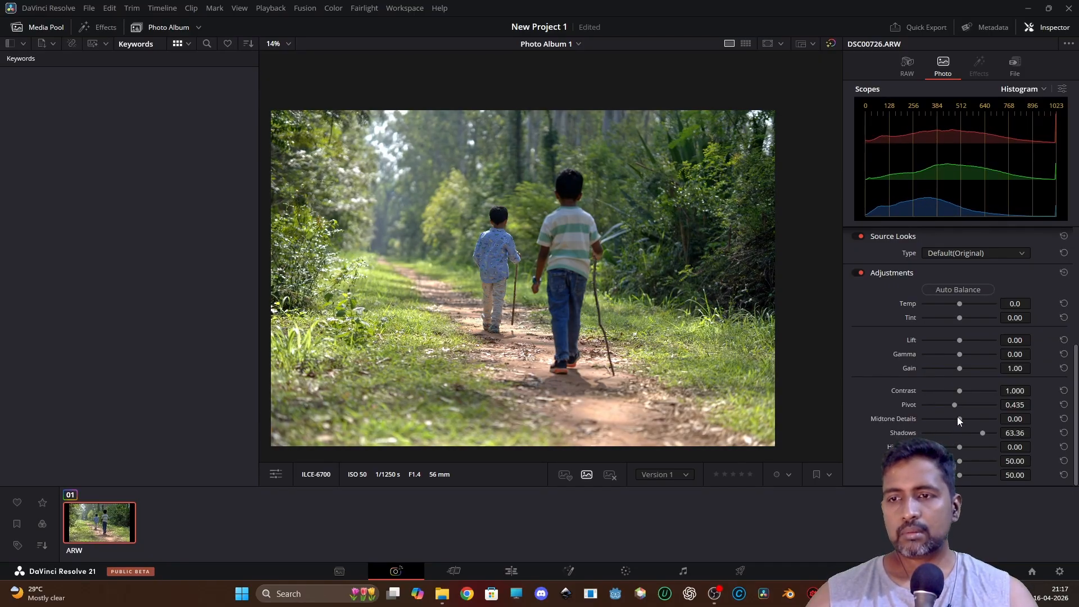
mouse_move(958, 419)
left_mouse_down()
mouse_move(994, 416)
mouse_move(961, 419)
left_mouse_up()
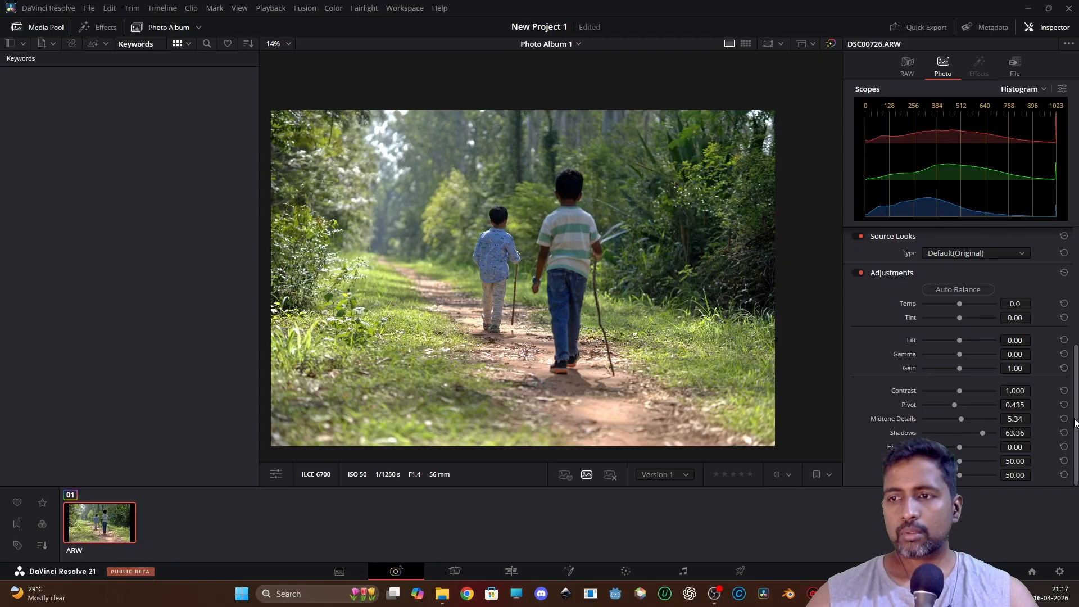
Open the photo's RAW settings and examine the Sony ARW decode options such as Color Space.
left_click_drag(1075, 419, 1075, 299)
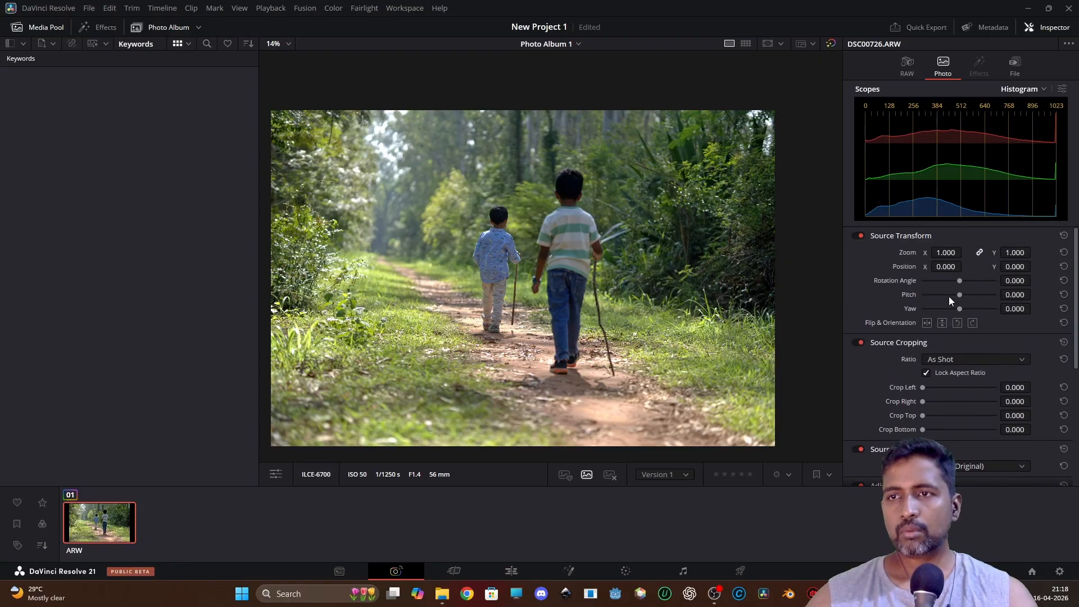
left_click(908, 65)
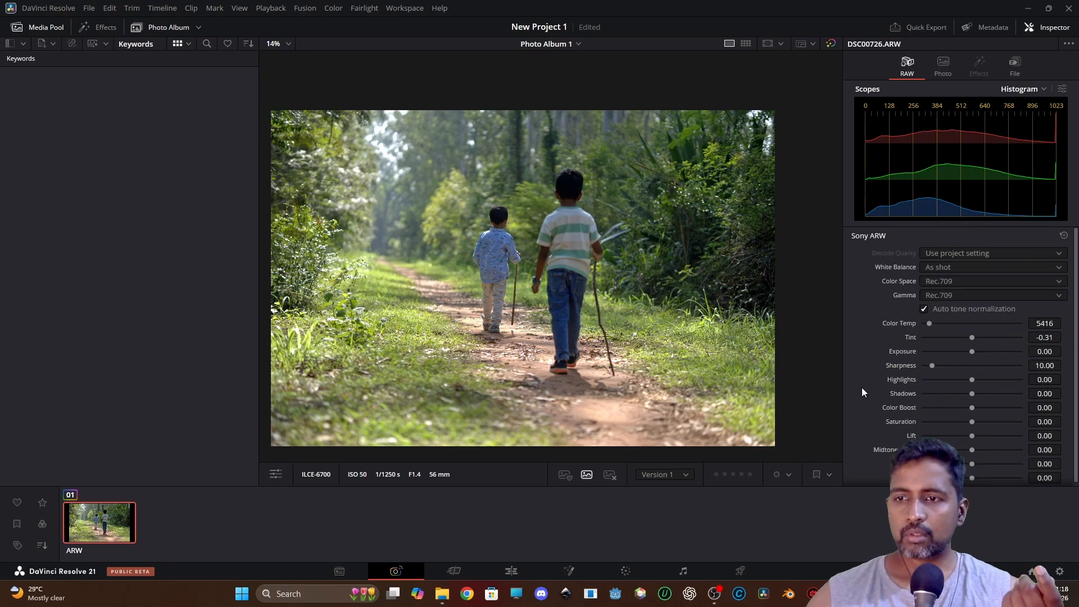
scroll(863, 391, "down", 1)
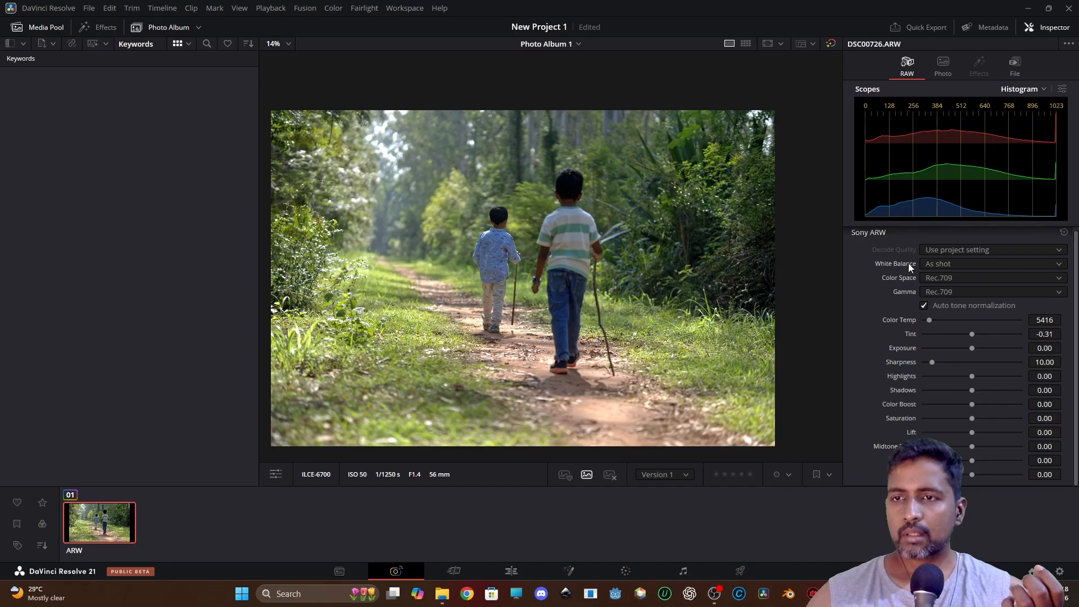
left_click(935, 275)
left_click(934, 275)
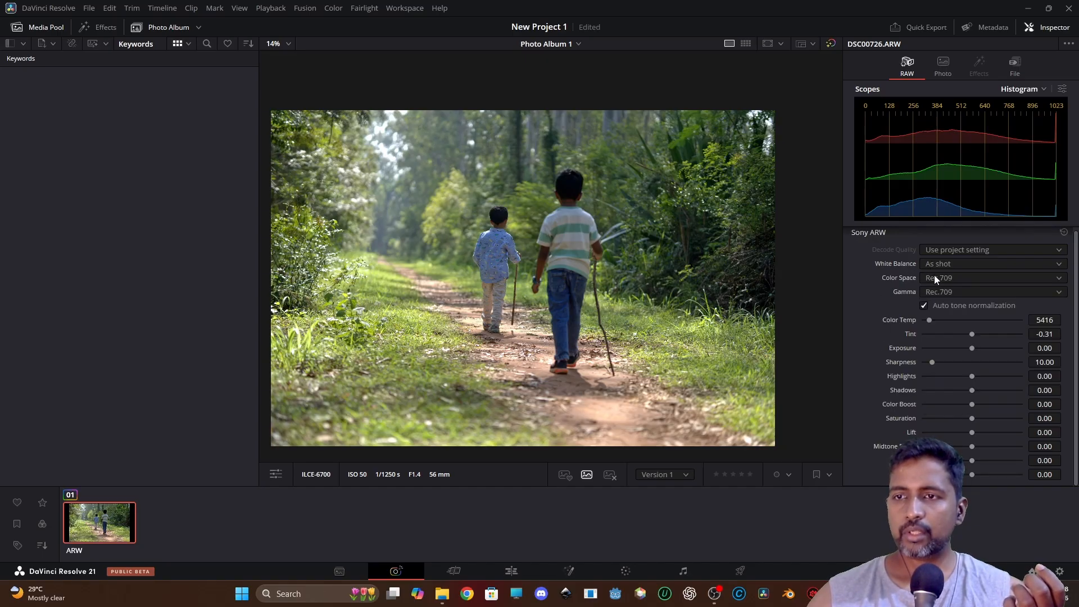
Set the Sony ARW Color Space to sRGB, trying Rec.2020 first.
left_click(935, 275)
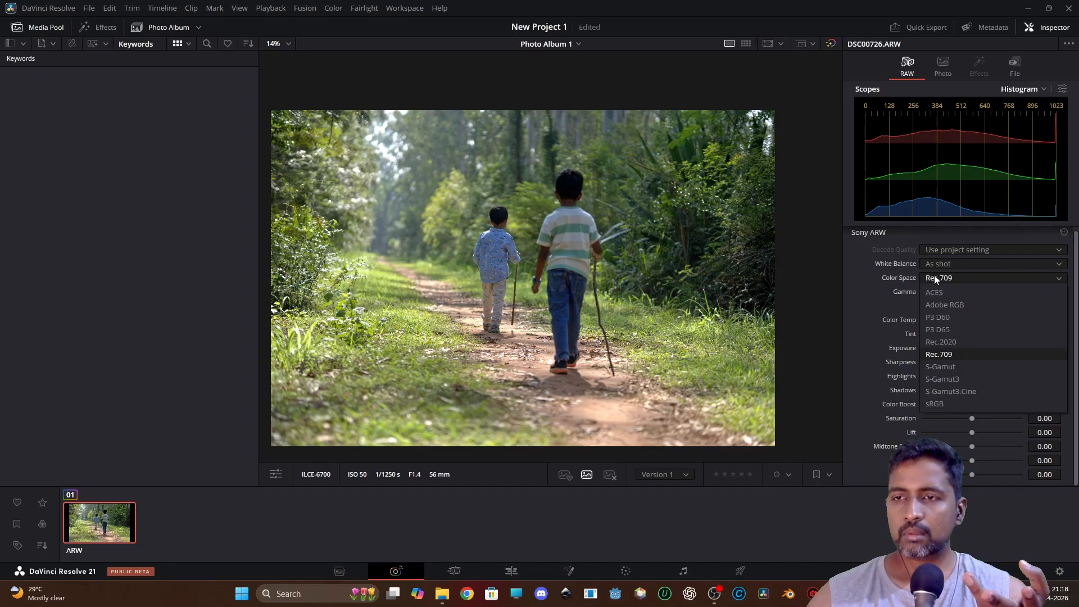
left_click(956, 343)
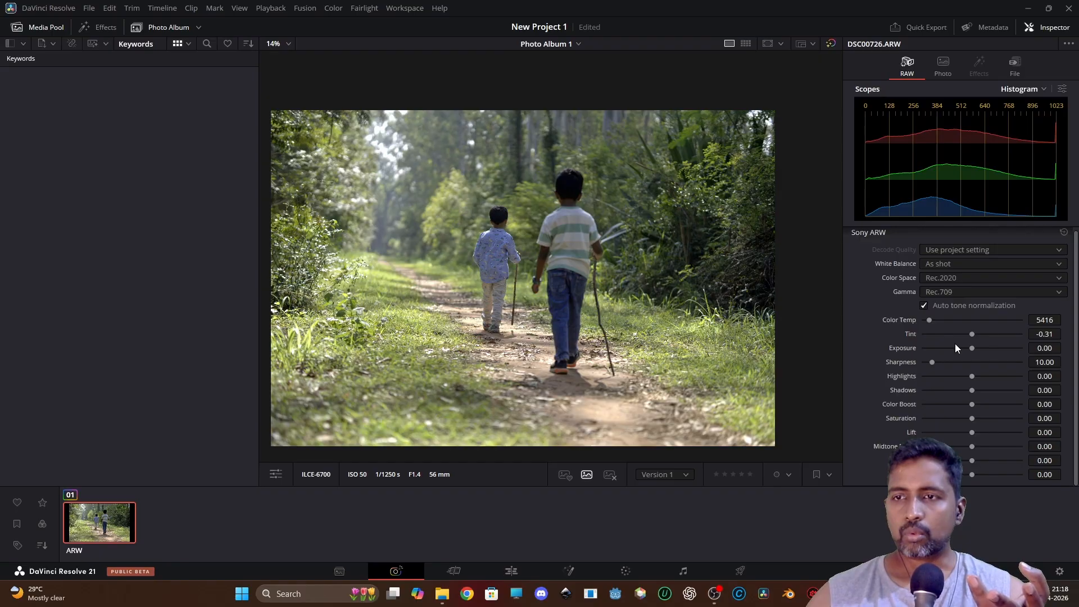
left_click(953, 278)
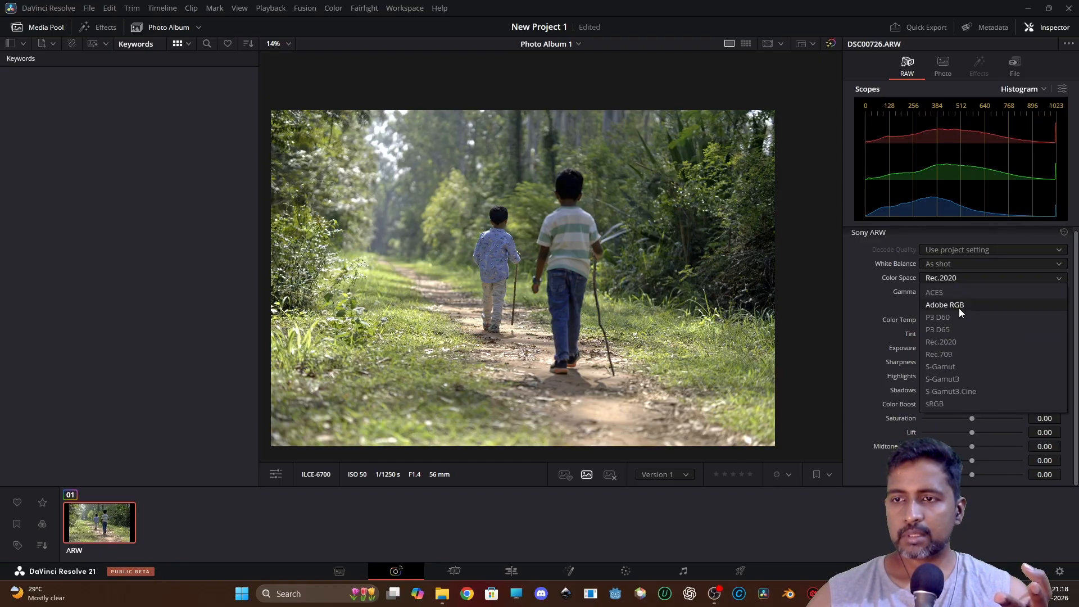
left_click(950, 402)
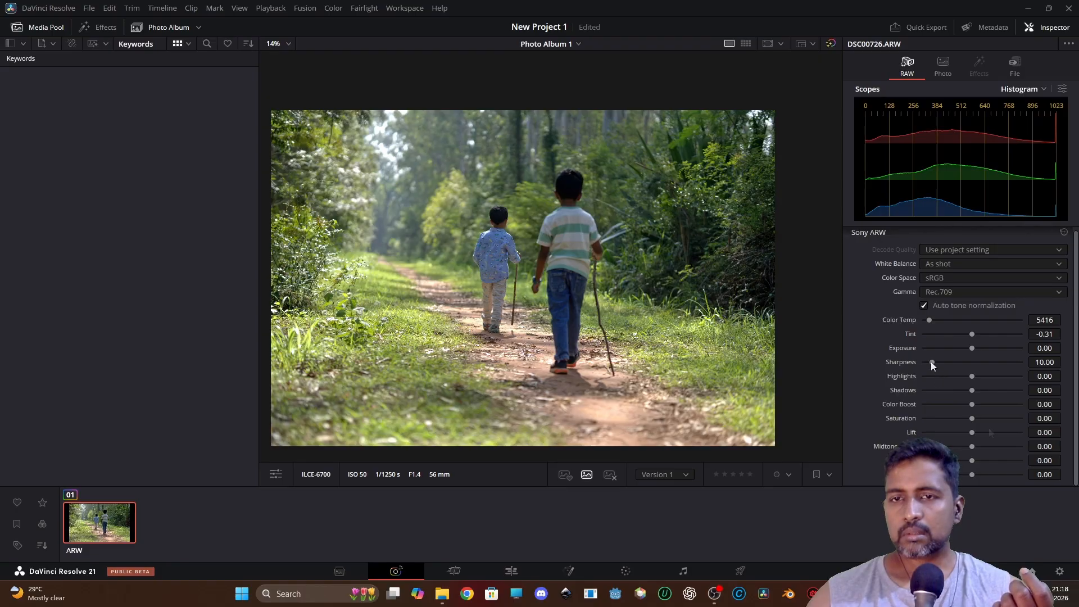
Open the photo's version list to view the available versions, then close it.
mouse_move(975, 433)
left_mouse_down()
mouse_move(1006, 433)
mouse_move(959, 432)
mouse_move(977, 432)
left_mouse_up()
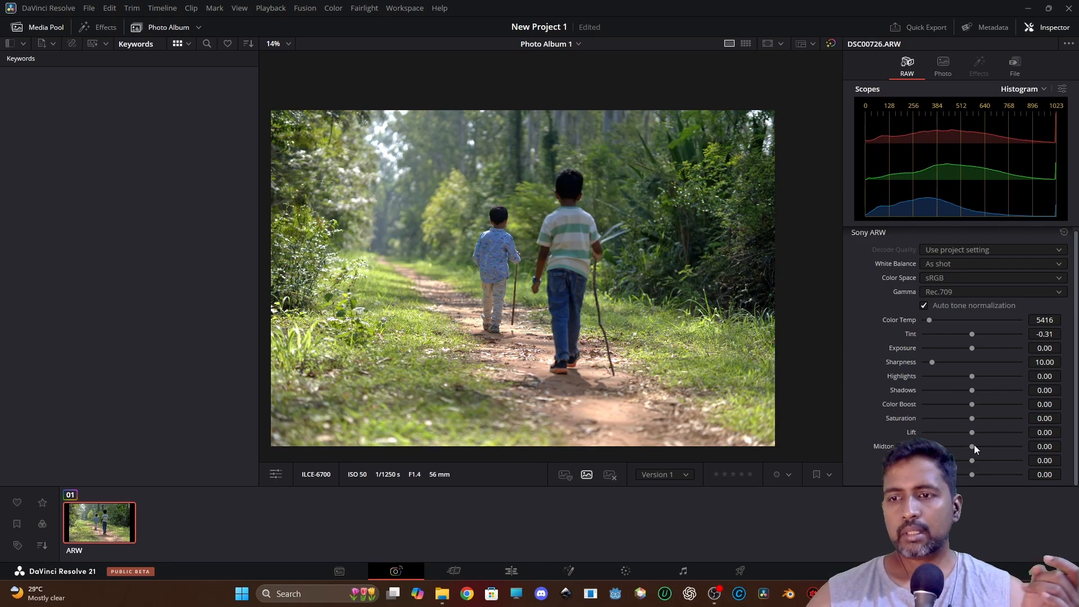
left_click(678, 475)
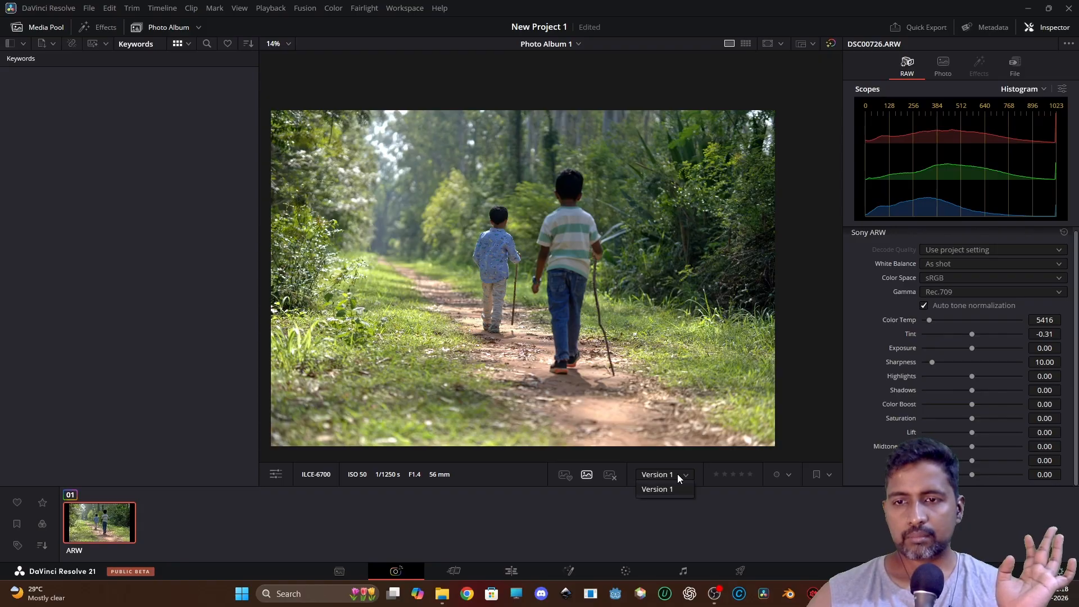
left_click(678, 475)
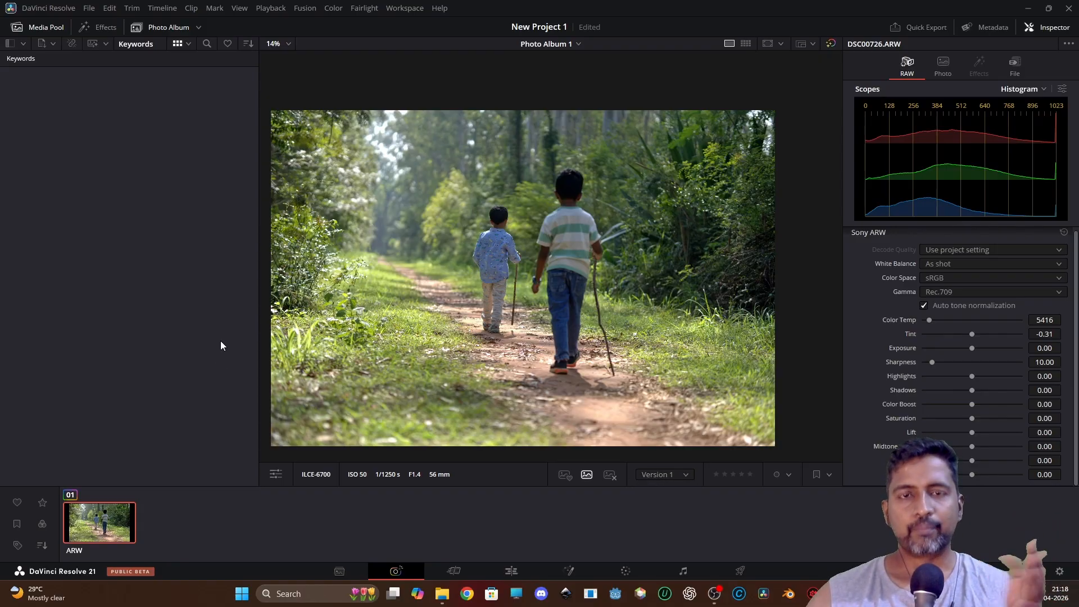